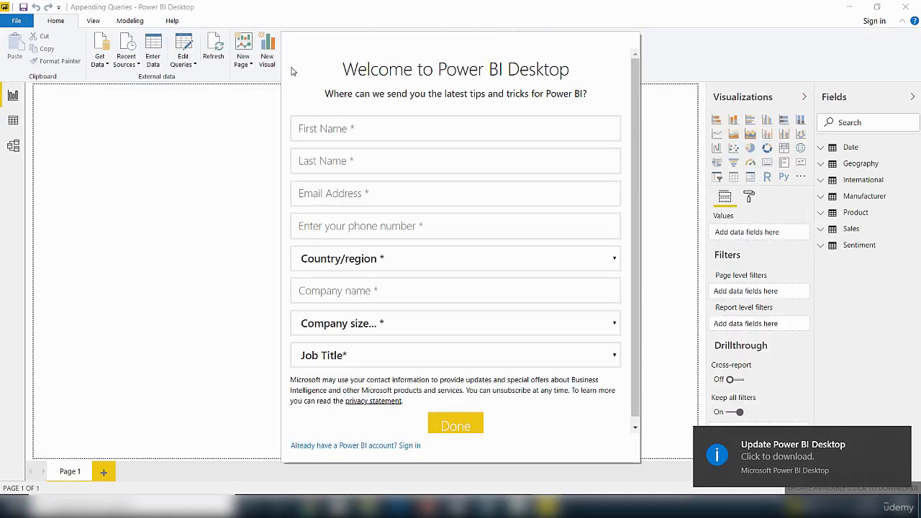
Step: Dismiss the welcome sign-up dialog
{"action": "left_click", "coordinate": [407, 446]}
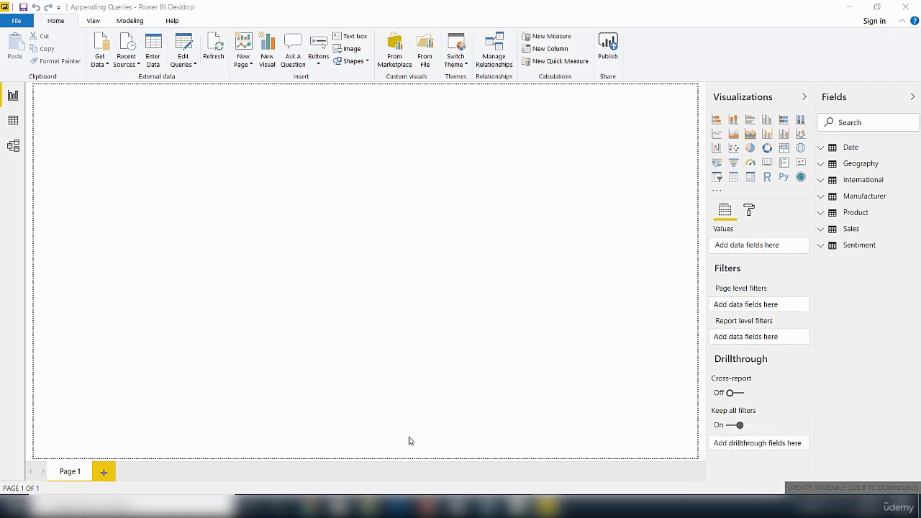
{"action": "left_click", "coordinate": [603, 160]}
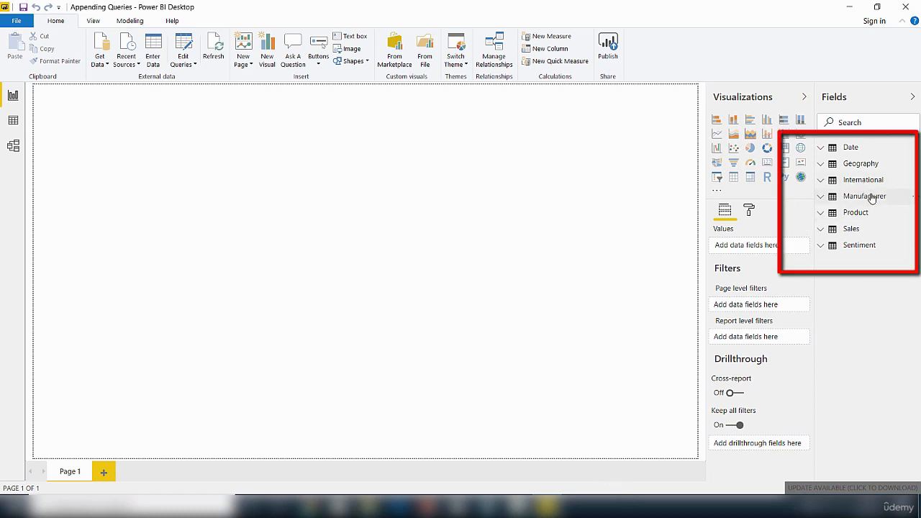
{"action": "mouse_move", "coordinate": [874, 202]}
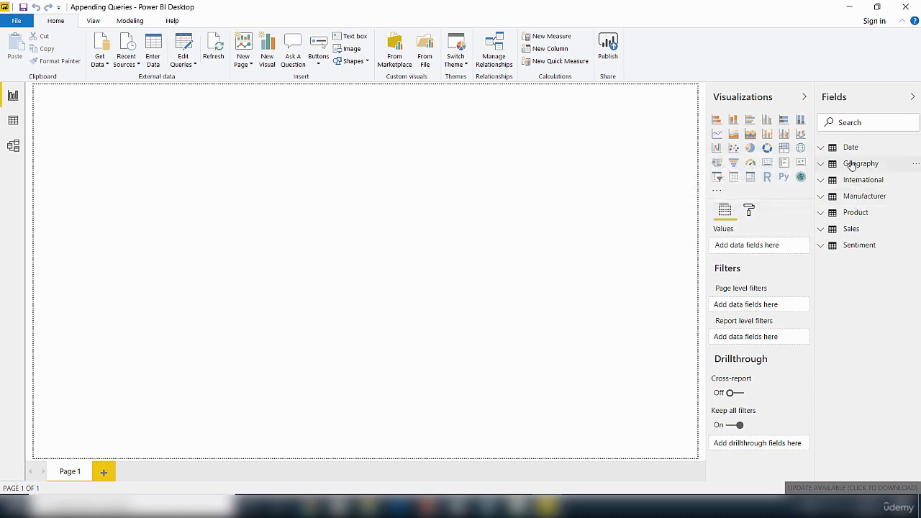
{"action": "mouse_move", "coordinate": [853, 165]}
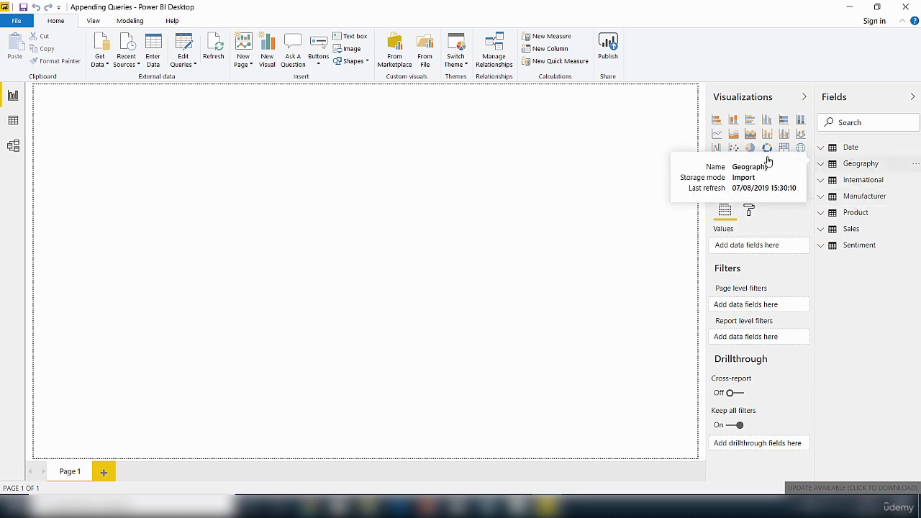
Step: In Model view, rearrange the Sales, Manufacturer and Geography tables in the relationship diagram
{"action": "left_click", "coordinate": [13, 147]}
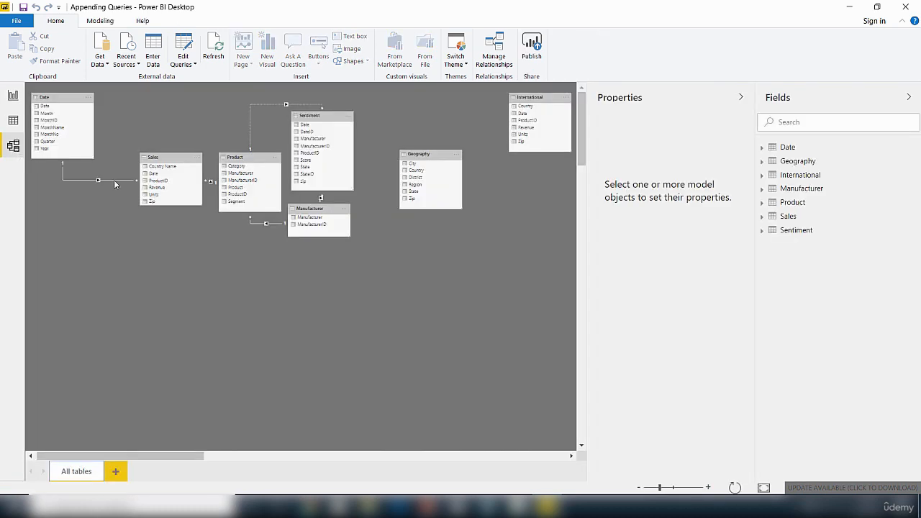
{"action": "left_click_drag", "start_coordinate": [168, 159], "coordinate": [120, 277]}
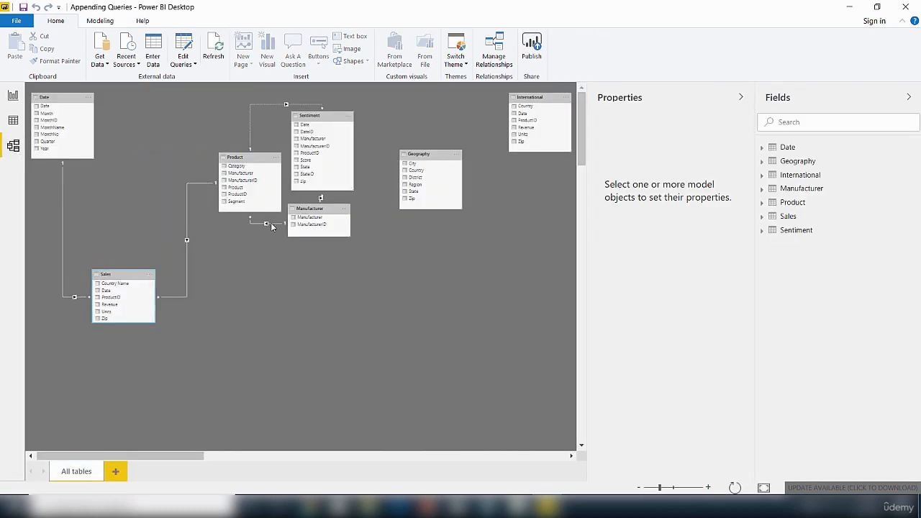
{"action": "left_click_drag", "start_coordinate": [328, 217], "coordinate": [347, 289]}
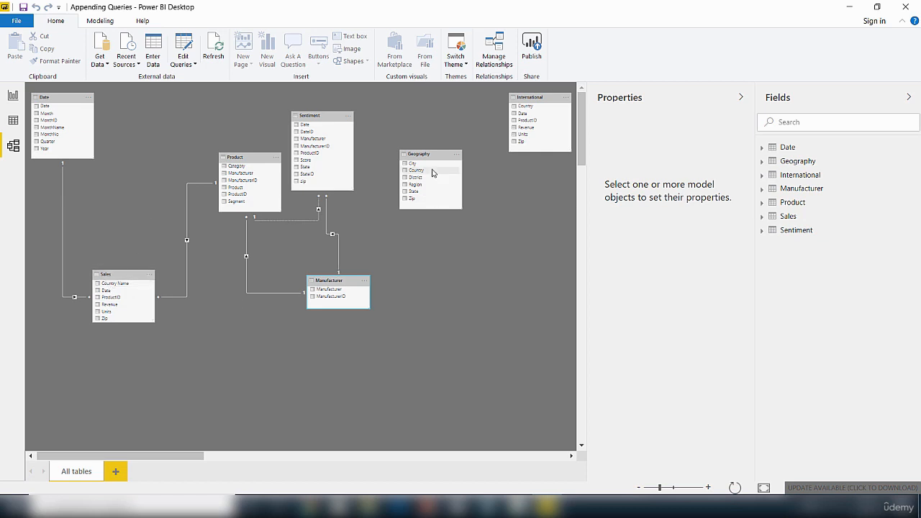
{"action": "left_click_drag", "start_coordinate": [437, 154], "coordinate": [255, 341]}
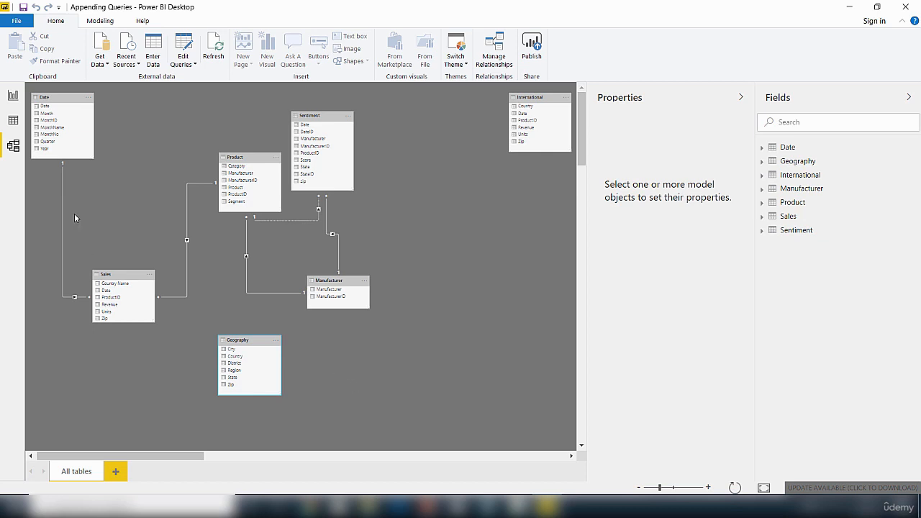
Step: Back in Report view, add the Geography table's District field to the canvas as a table visual
{"action": "left_click", "coordinate": [13, 96]}
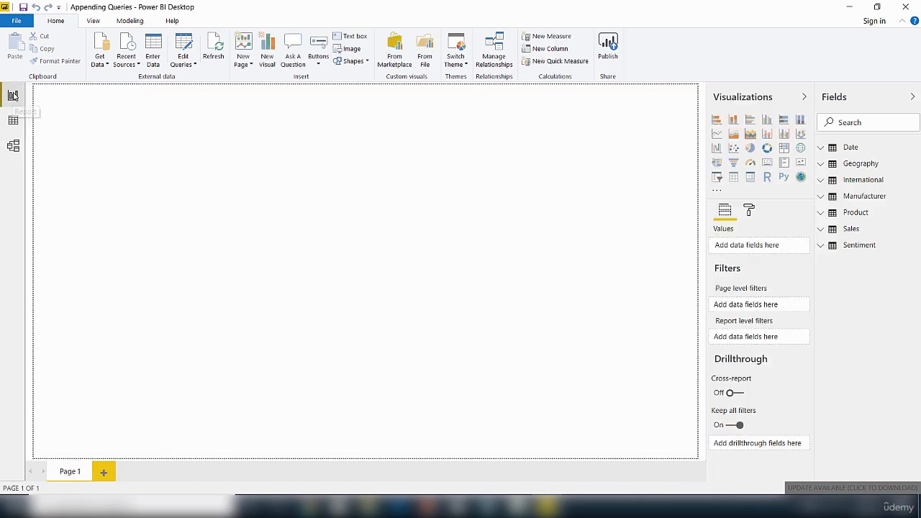
{"action": "left_click", "coordinate": [822, 165]}
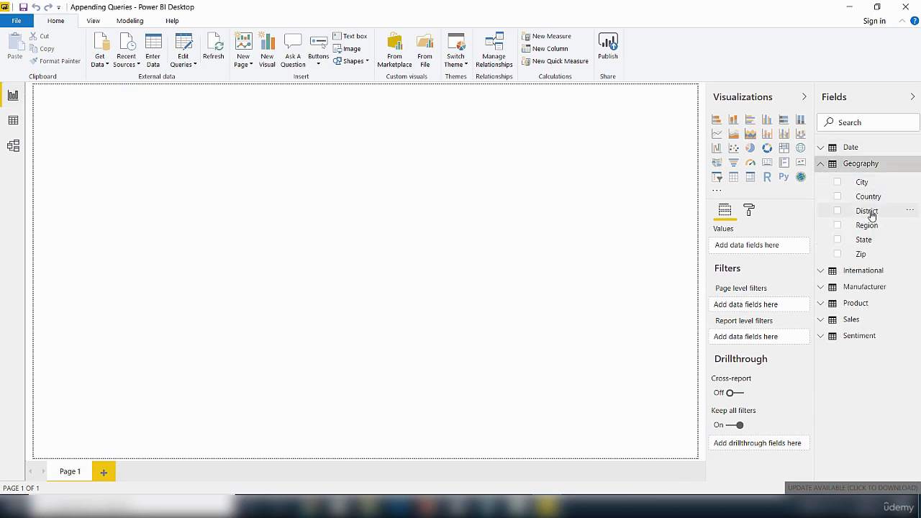
{"action": "left_click_drag", "start_coordinate": [871, 214], "coordinate": [232, 233]}
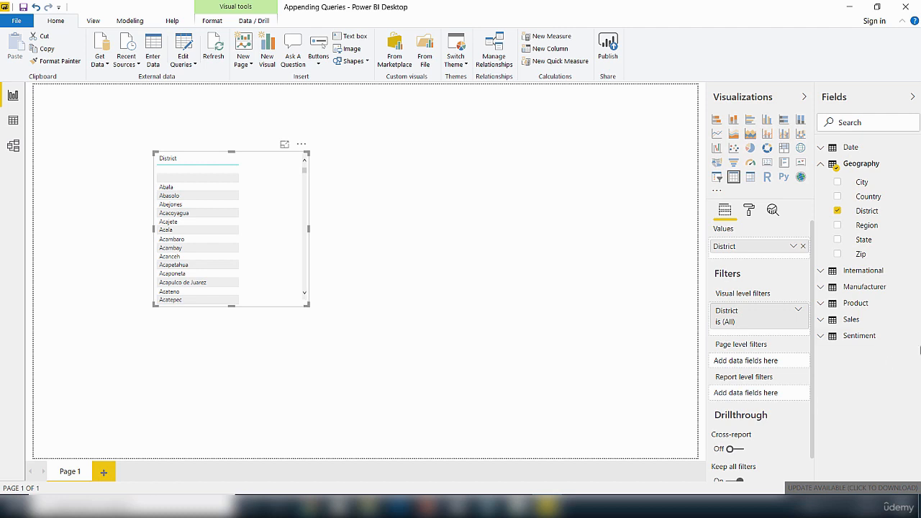
Step: Add the Sales table's Revenue field to the District table visual
{"action": "left_click", "coordinate": [820, 320]}
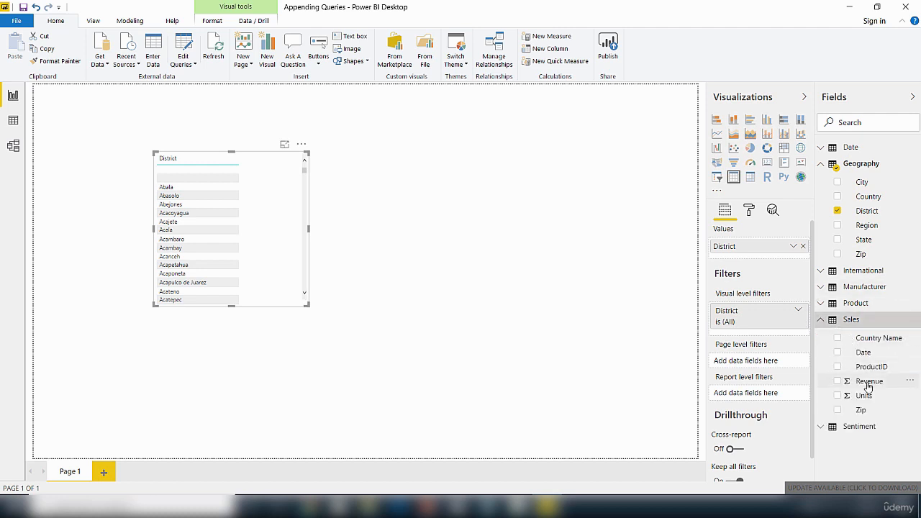
{"action": "left_click_drag", "start_coordinate": [869, 381], "coordinate": [215, 231]}
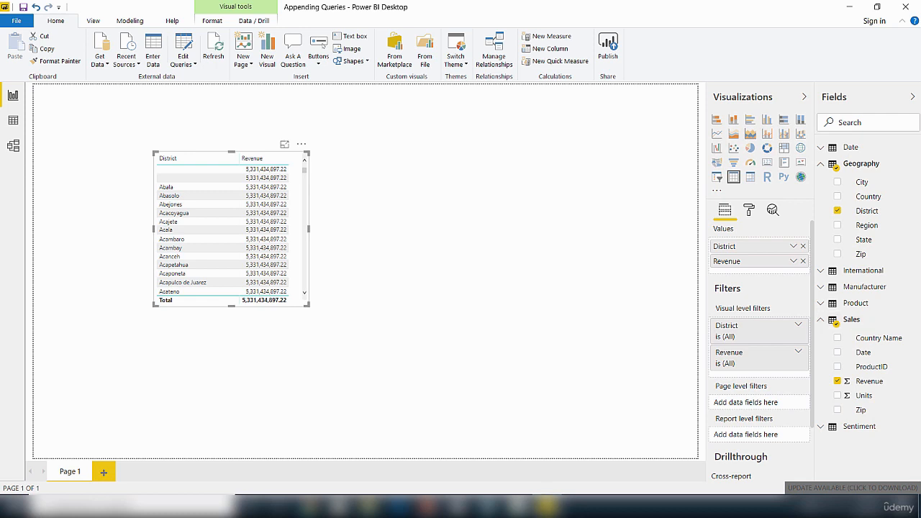
Step: Open the Geography table in Data view and examine its Zip and Country columns
{"action": "left_click", "coordinate": [13, 147]}
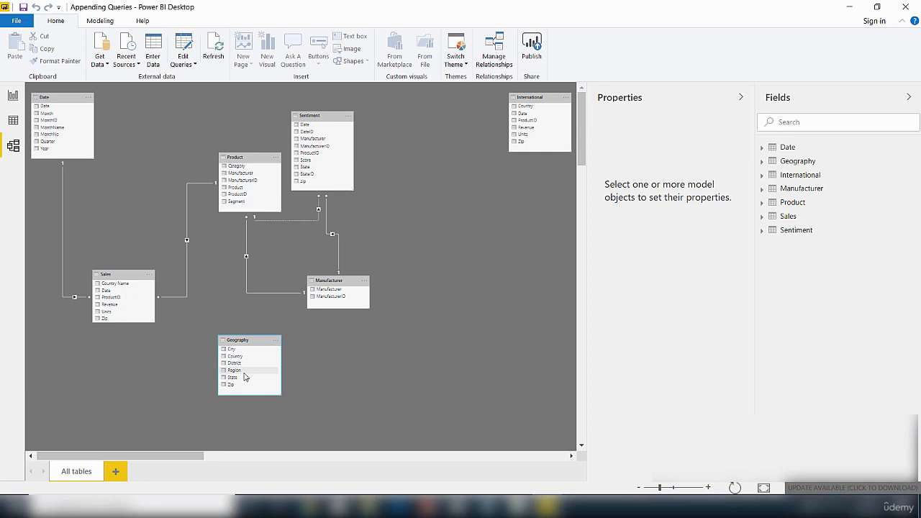
{"action": "left_click", "coordinate": [100, 20]}
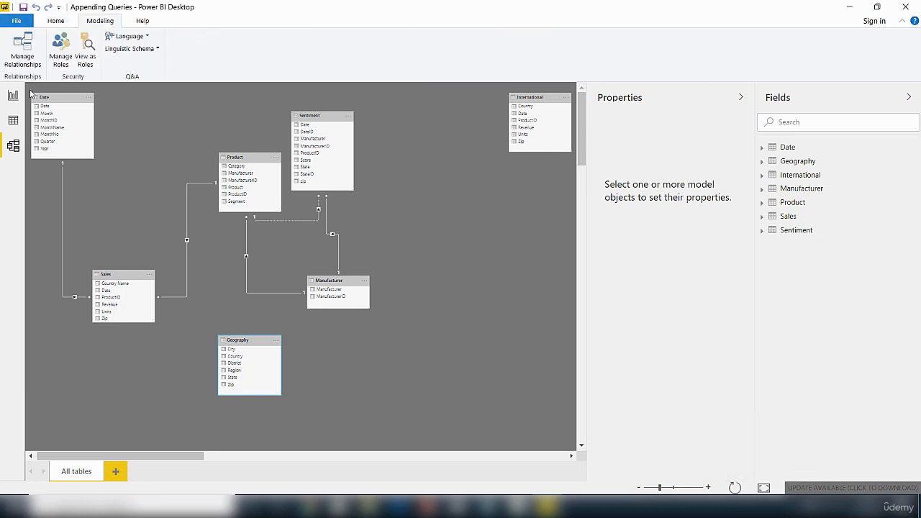
{"action": "left_click", "coordinate": [13, 121]}
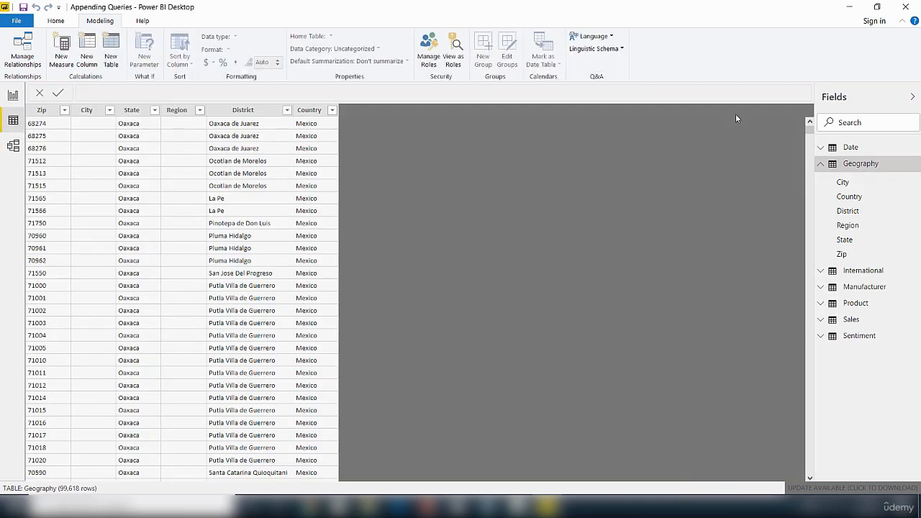
{"action": "left_click", "coordinate": [860, 165]}
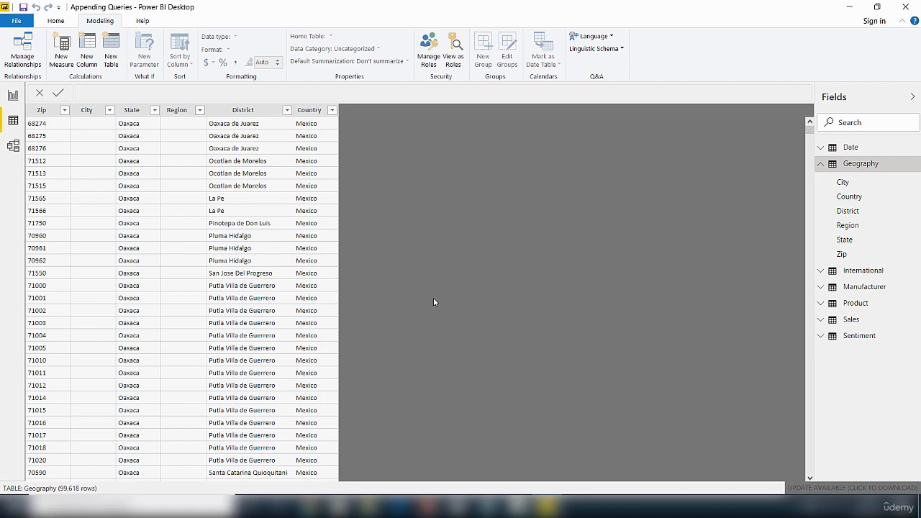
{"action": "left_click", "coordinate": [45, 112]}
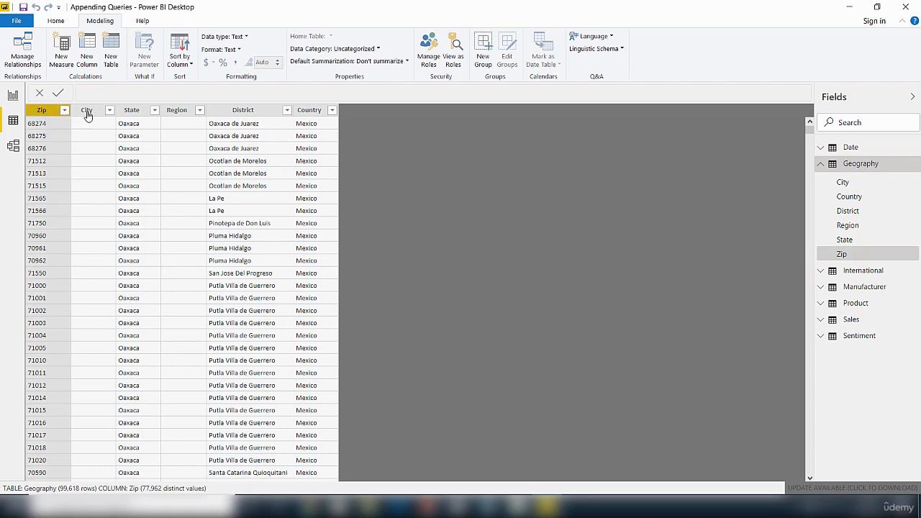
{"action": "left_click", "coordinate": [310, 111]}
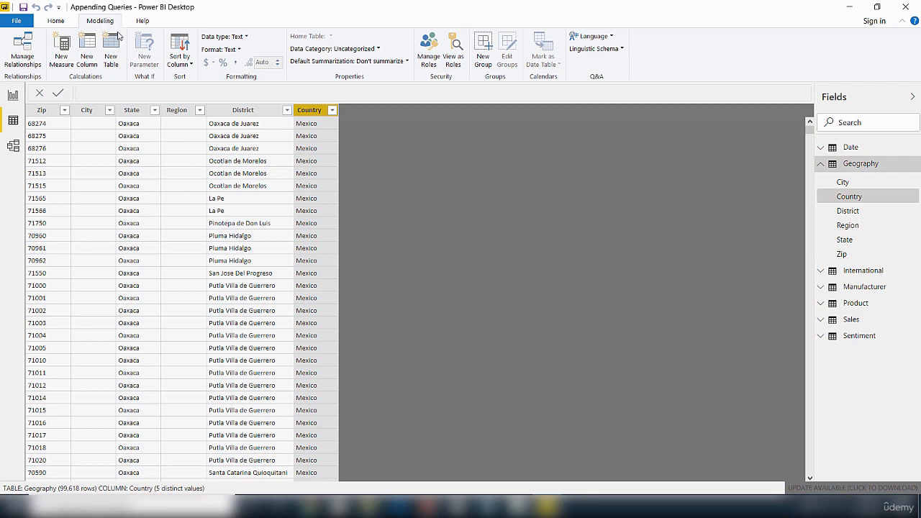
Step: Add a new calculated column to Geography named CountryZip, starting its formula with Geography[Country]
{"action": "left_click", "coordinate": [85, 65]}
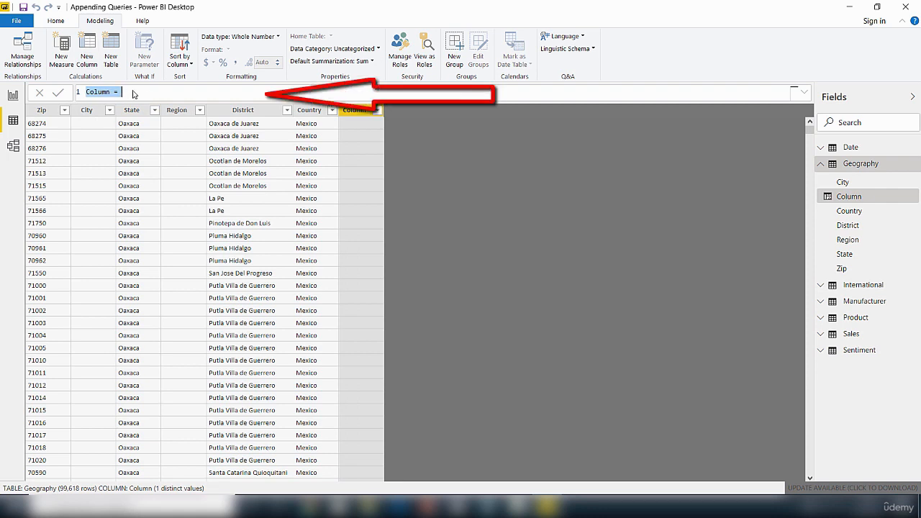
{"action": "left_click", "coordinate": [132, 94]}
{"action": "double_click", "coordinate": [89, 93]}
{"action": "type", "text": "CountryZip"}
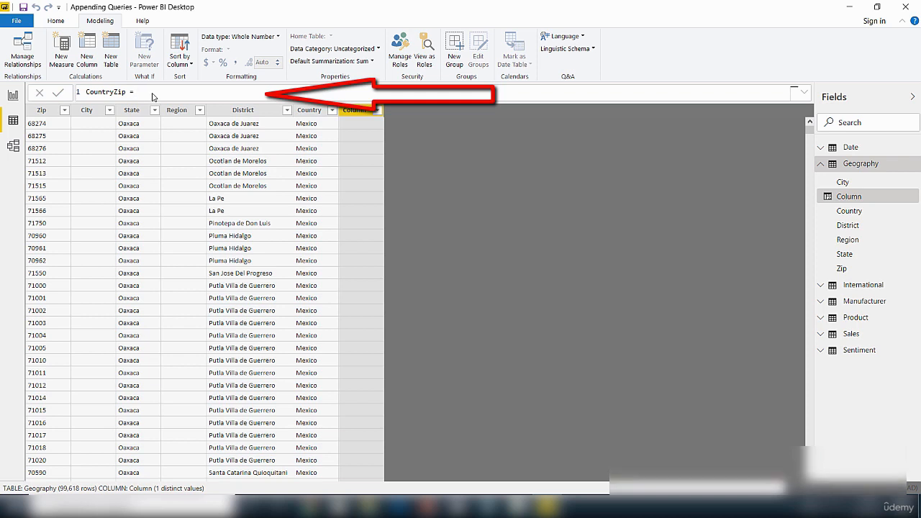
{"action": "type", "text": "c"}
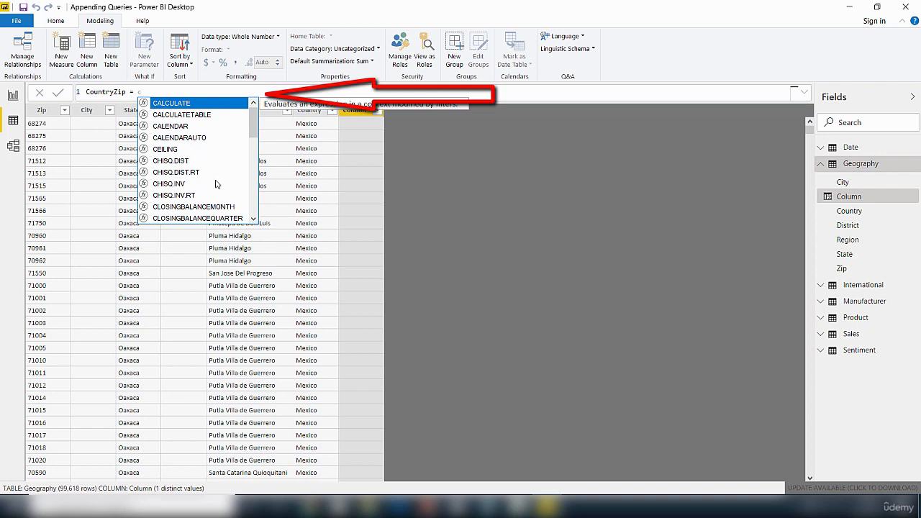
{"action": "type", "text": "oun"}
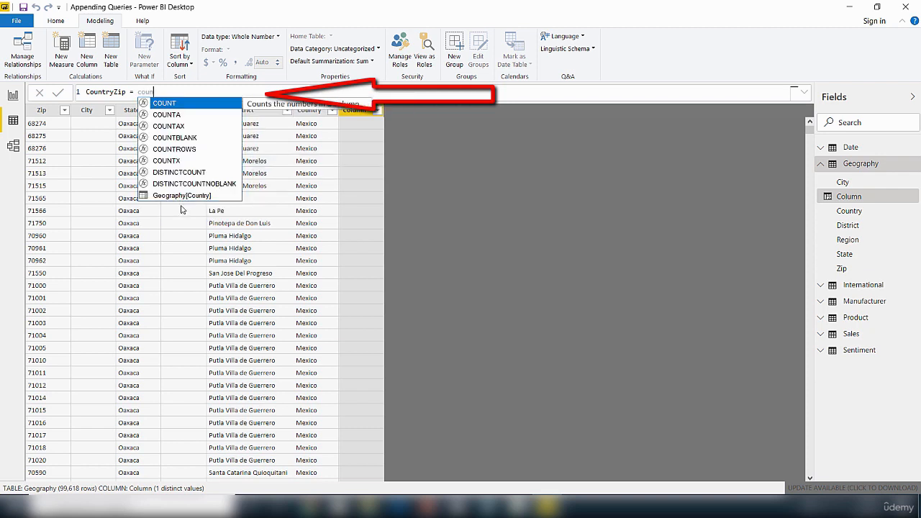
{"action": "left_click", "coordinate": [186, 196]}
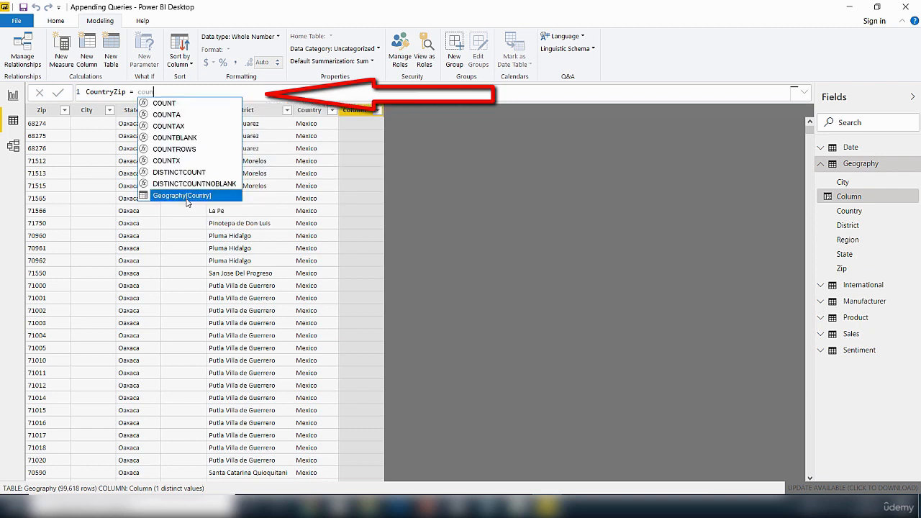
{"action": "double_click", "coordinate": [186, 199]}
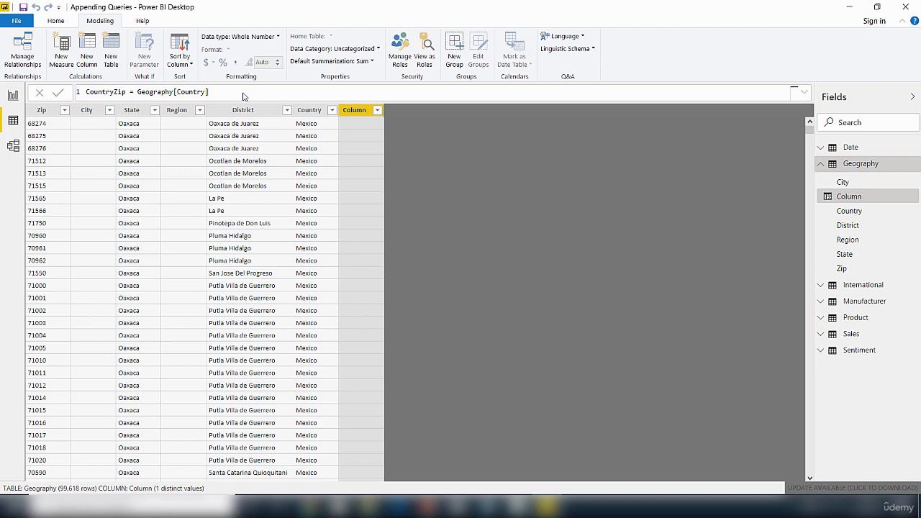
Step: Complete the formula as CountryZip = Geography[Country] & "," & Geography[Zip] and commit the column
{"action": "type", "text": "&"}
{"action": "type", "text": "\""}
{"action": "type", "text": ","}
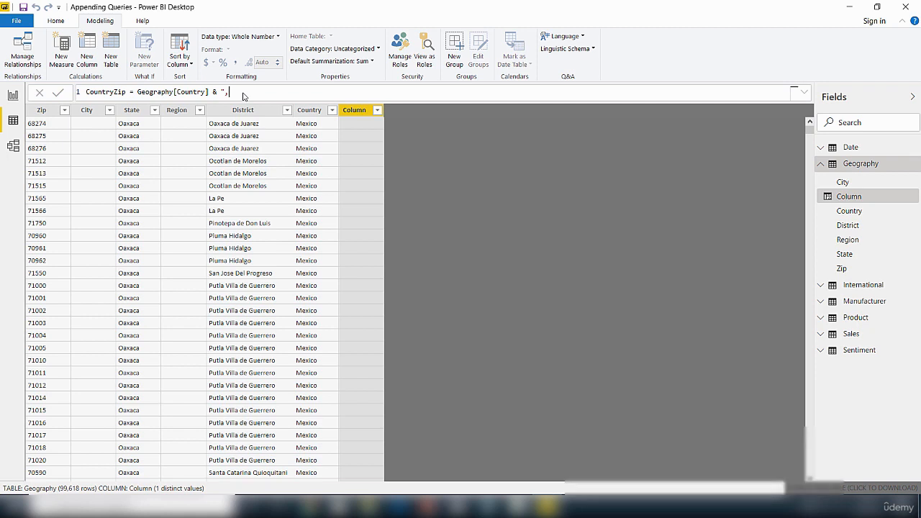
{"action": "type", "text": "\""}
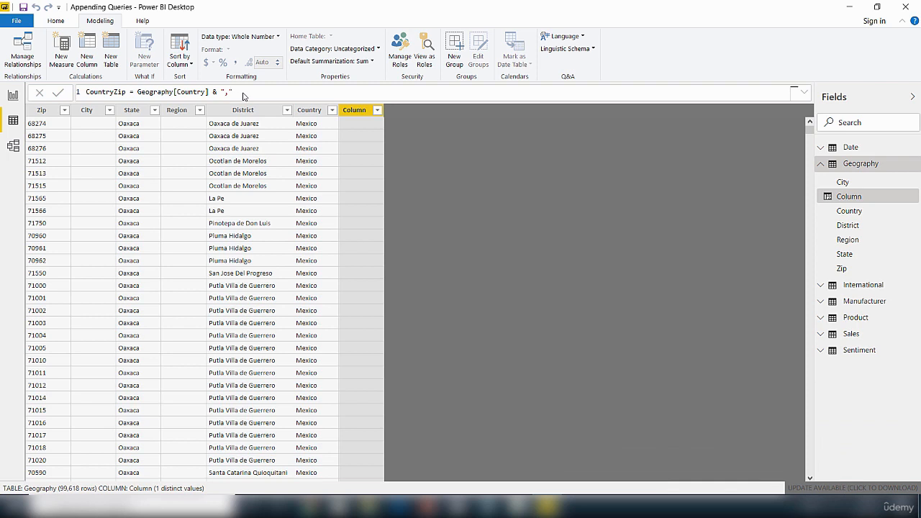
{"action": "type", "text": " & z"}
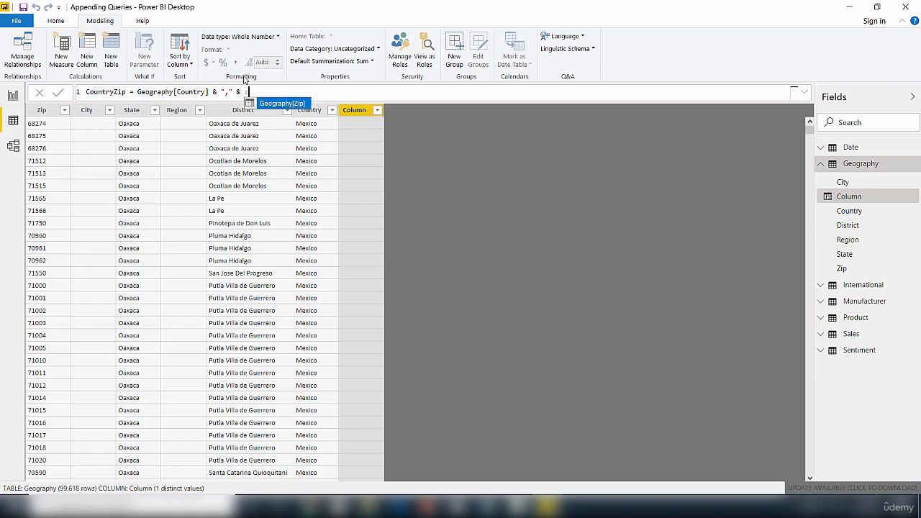
{"action": "left_click", "coordinate": [273, 106]}
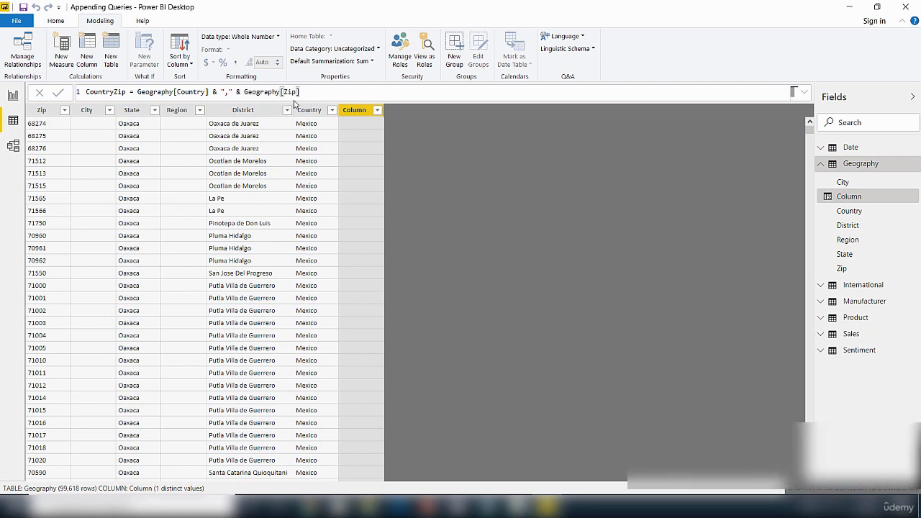
{"action": "key", "text": "Return"}
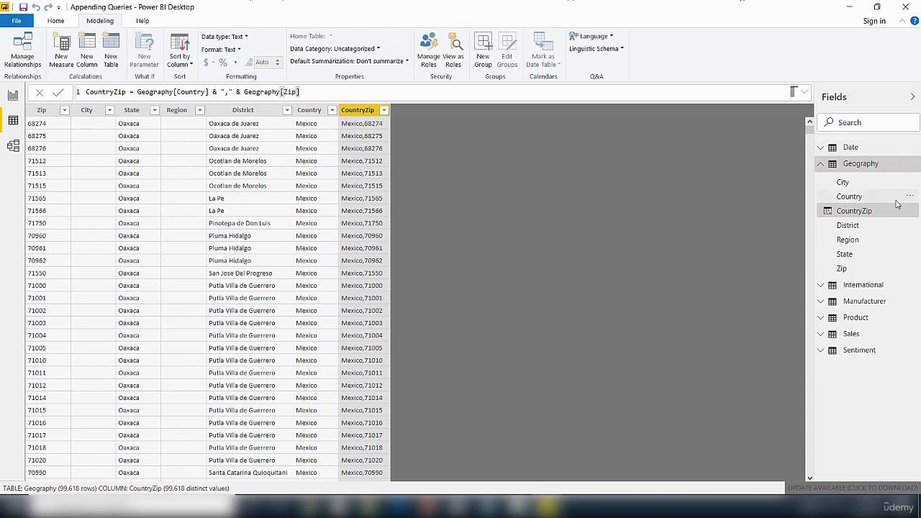
Step: Open the Sales table in Data view and examine its Zip and Country Name columns
{"action": "left_click", "coordinate": [852, 336]}
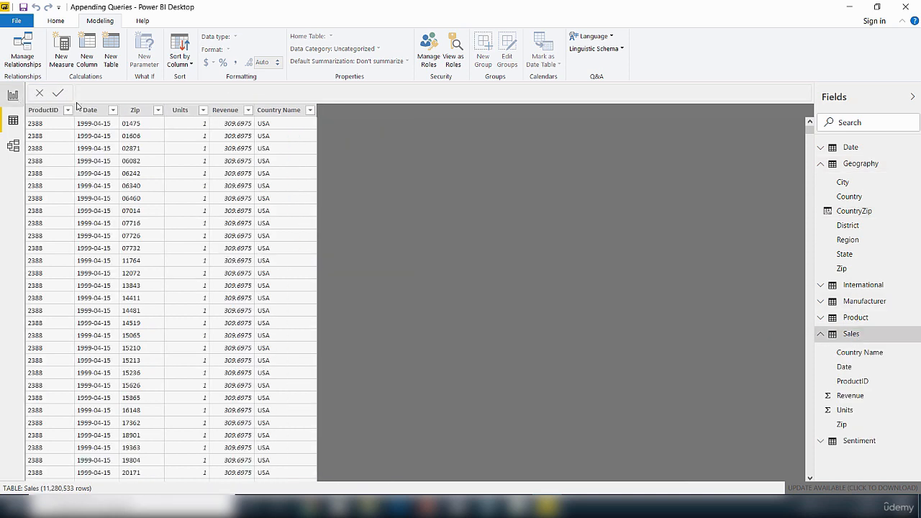
{"action": "left_click", "coordinate": [139, 112]}
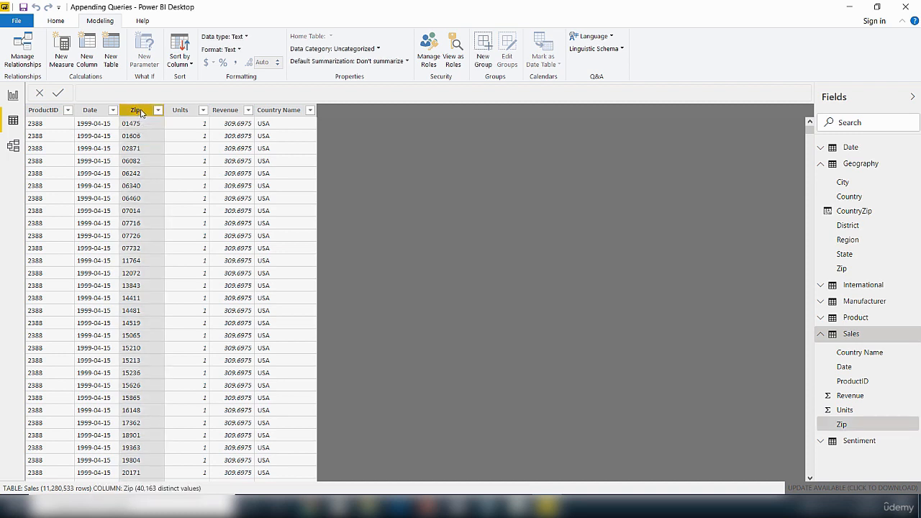
{"action": "left_click", "coordinate": [282, 111]}
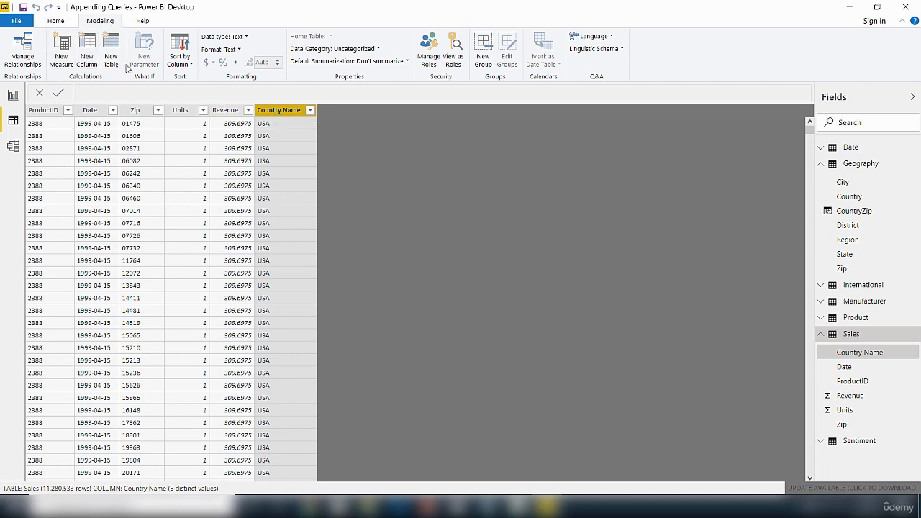
Step: Add a new calculated column to the Sales table named CountryZip
{"action": "left_click", "coordinate": [86, 59]}
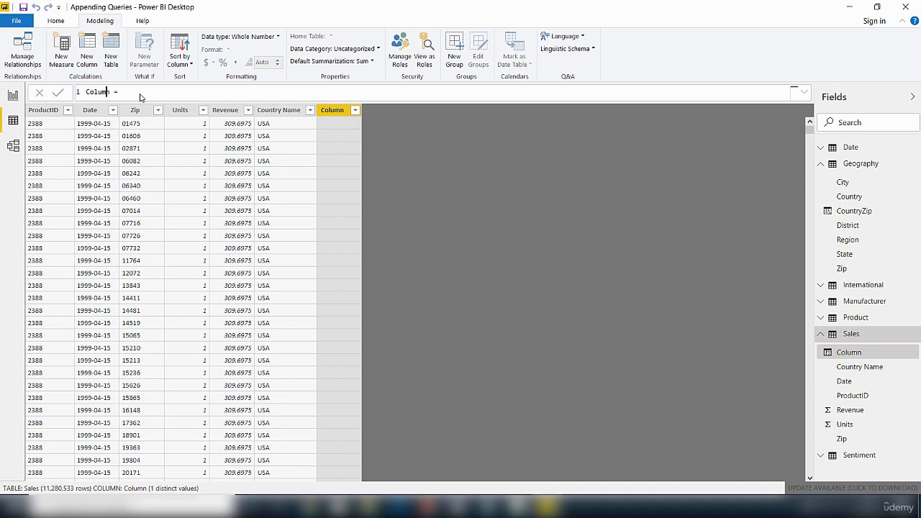
{"action": "key", "text": "BackSpace"}
{"action": "key", "text": "BackSpace"}
{"action": "key", "text": "BackSpace"}
{"action": "key", "text": "BackSpace"}
{"action": "type", "text": "untryZip"}
Step: Complete the formula as CountryZip = Sales[Country Name] & "," & Sales[Zip] and commit the column
{"action": "left_click", "coordinate": [157, 92]}
{"action": "type", "text": "co"}
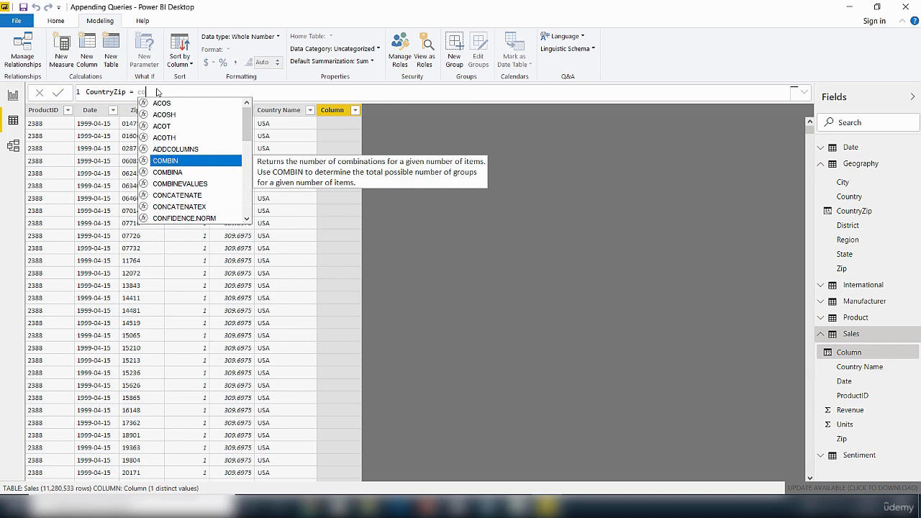
{"action": "type", "text": "un"}
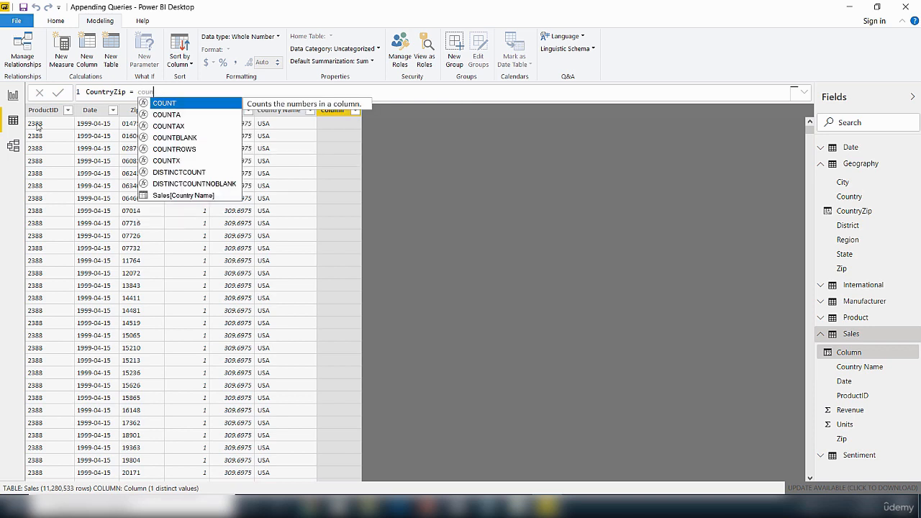
{"action": "left_click", "coordinate": [177, 200]}
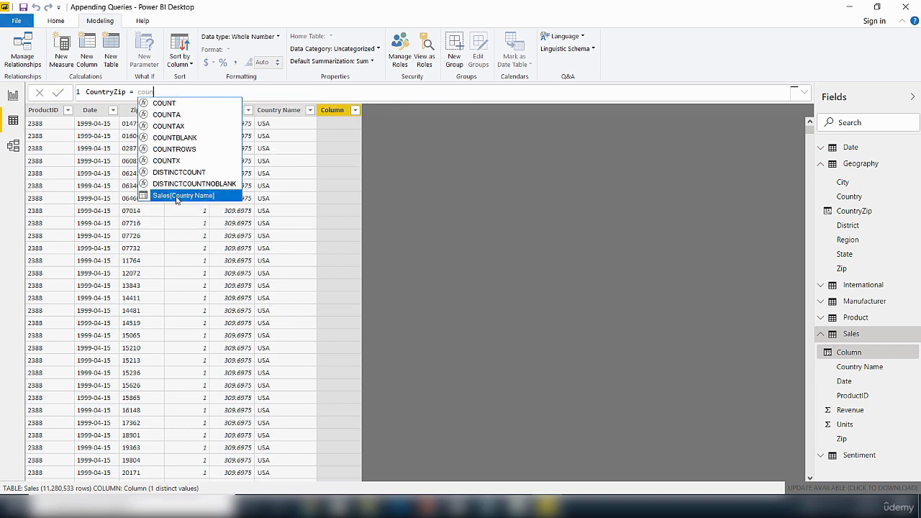
{"action": "double_click", "coordinate": [177, 200]}
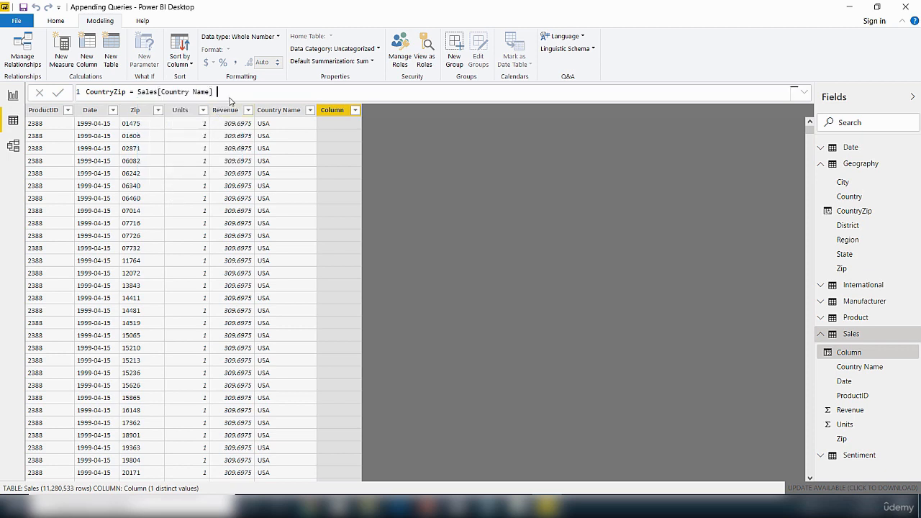
{"action": "type", "text": "& \",\" &"}
{"action": "type", "text": "z"}
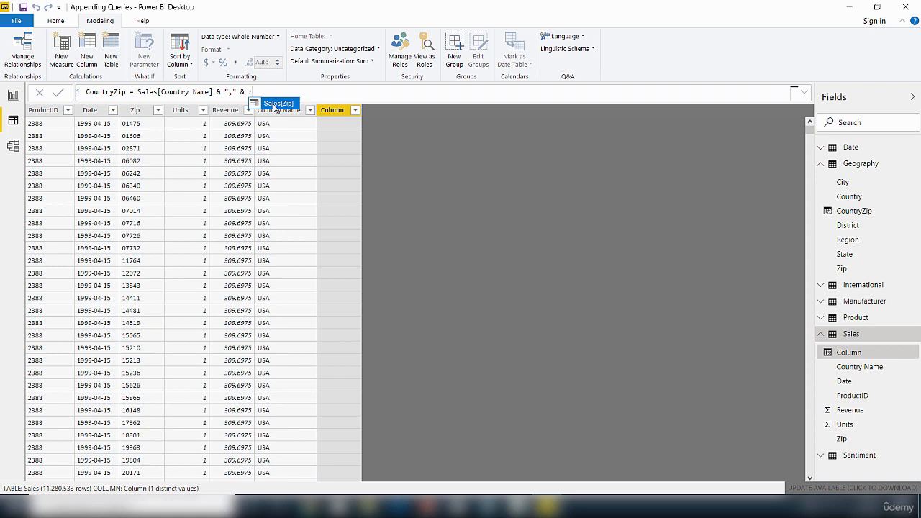
{"action": "left_click", "coordinate": [275, 107]}
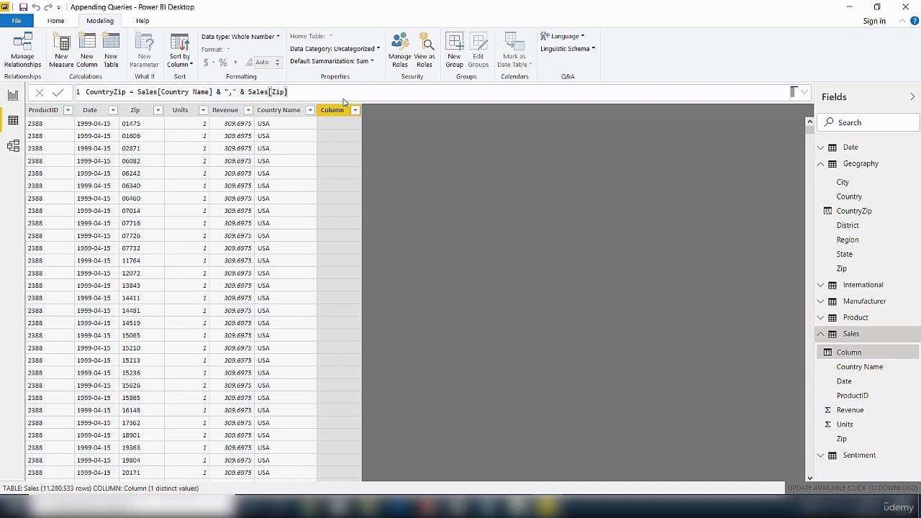
{"action": "key", "text": "Return"}
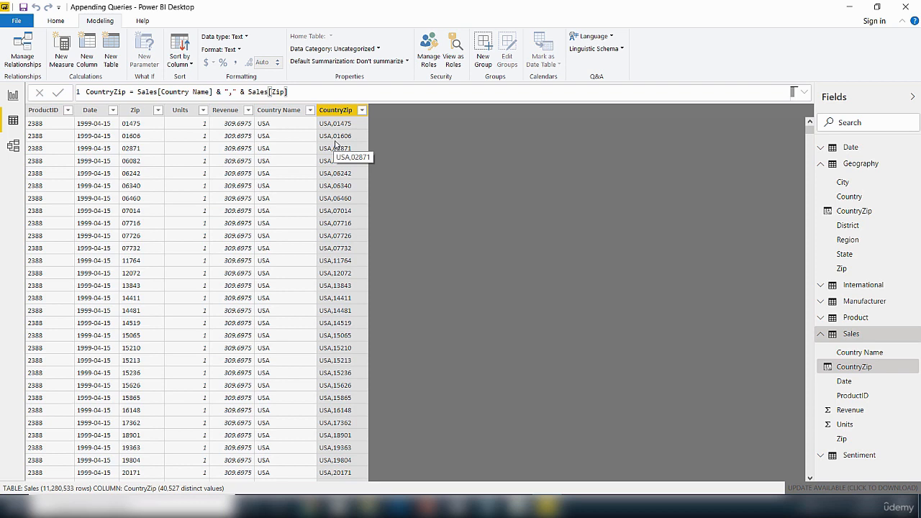
Step: In Model view, open Manage relationships and try to autodetect new relationships
{"action": "left_click", "coordinate": [16, 147]}
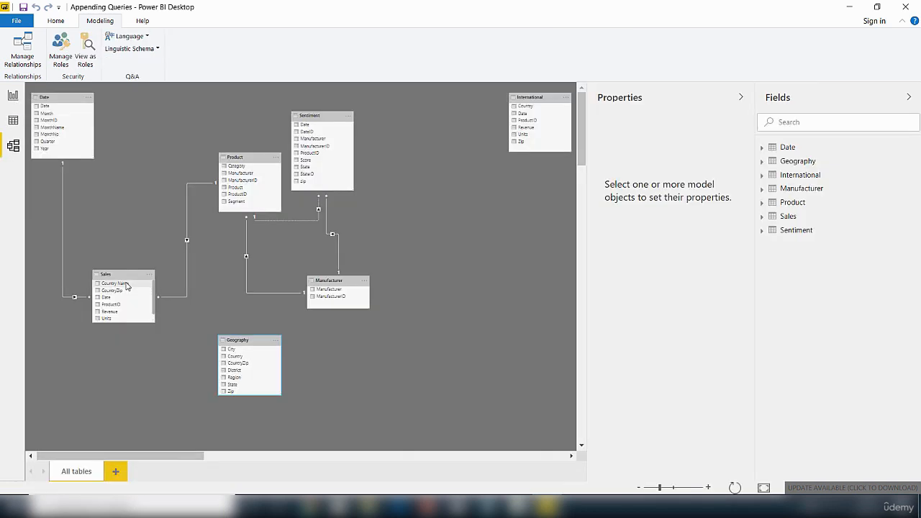
{"action": "left_click", "coordinate": [31, 60]}
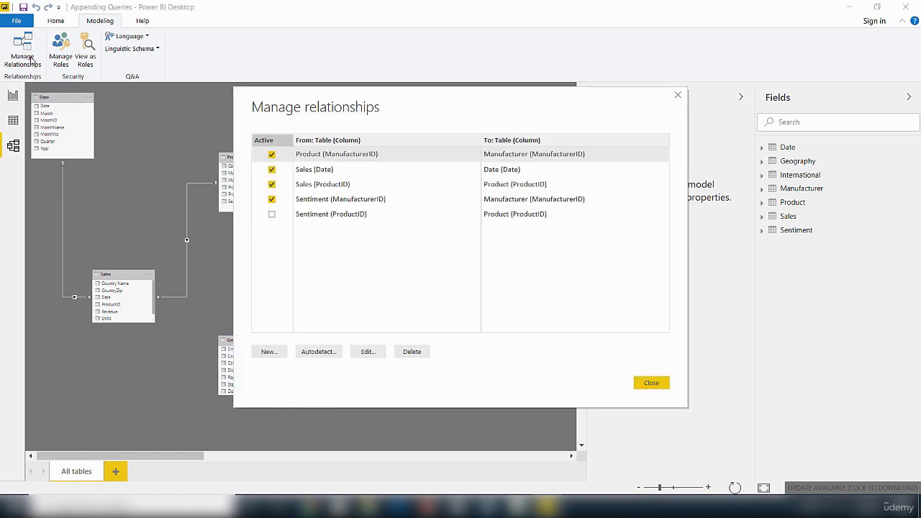
{"action": "left_click", "coordinate": [268, 352]}
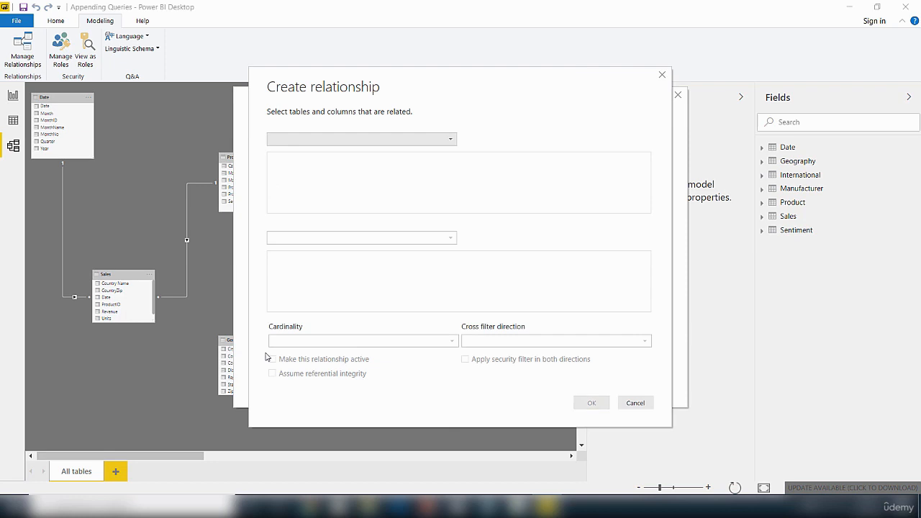
{"action": "left_click", "coordinate": [636, 402]}
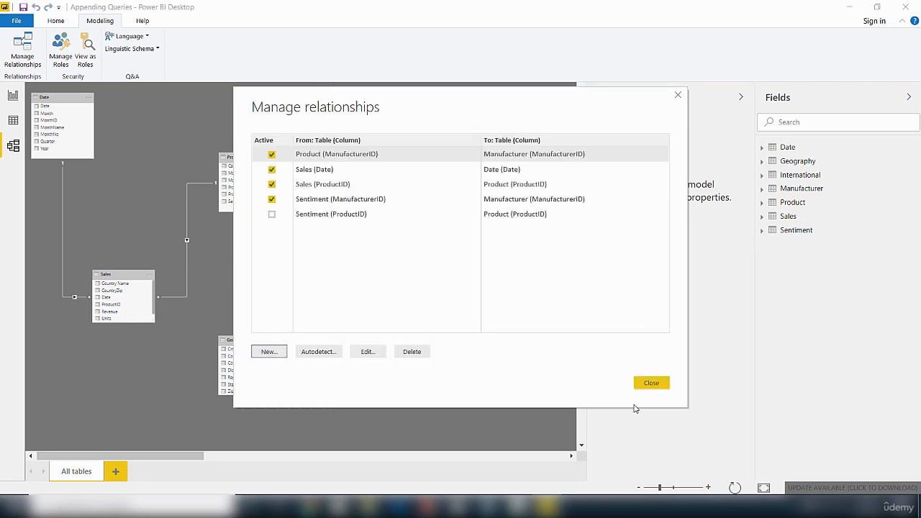
{"action": "left_click", "coordinate": [325, 355]}
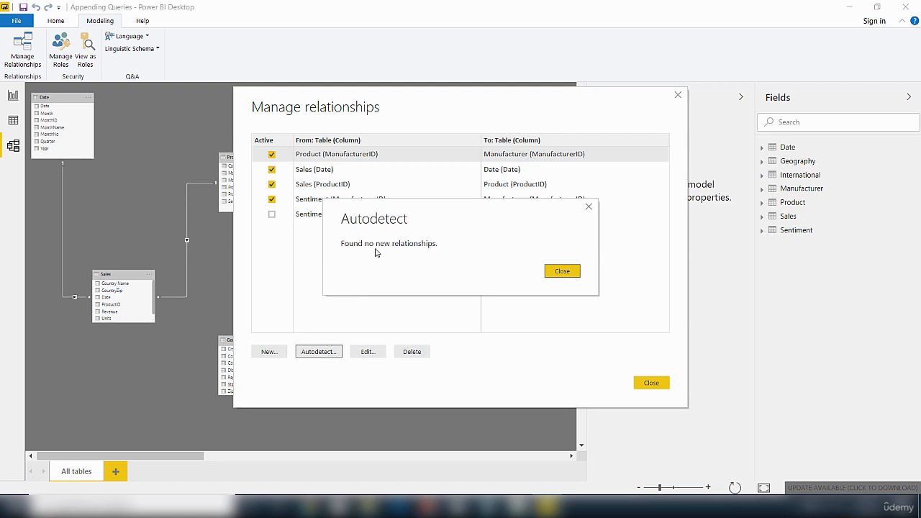
{"action": "left_click", "coordinate": [588, 207]}
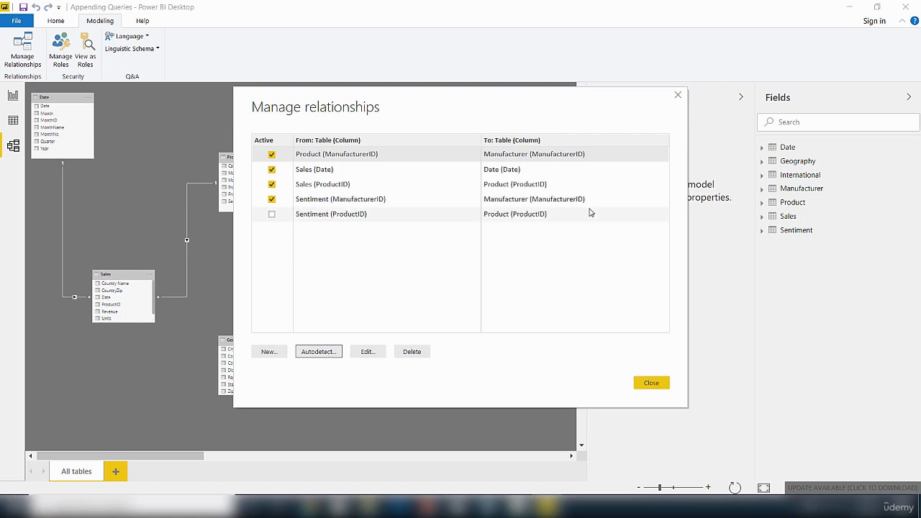
Step: Create a many-to-one, single-direction relationship from Sales to Geography on their CountryZip columns and close the relationships dialog
{"action": "left_click", "coordinate": [269, 353]}
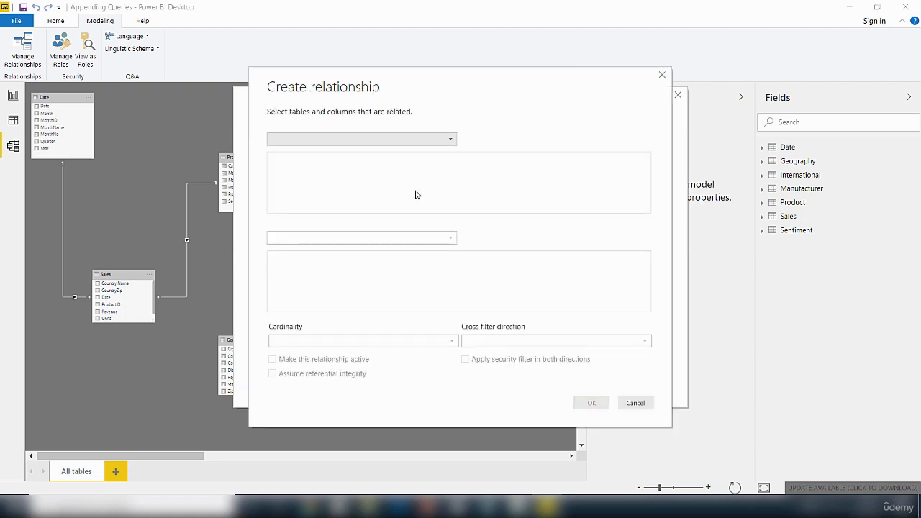
{"action": "left_click", "coordinate": [451, 141]}
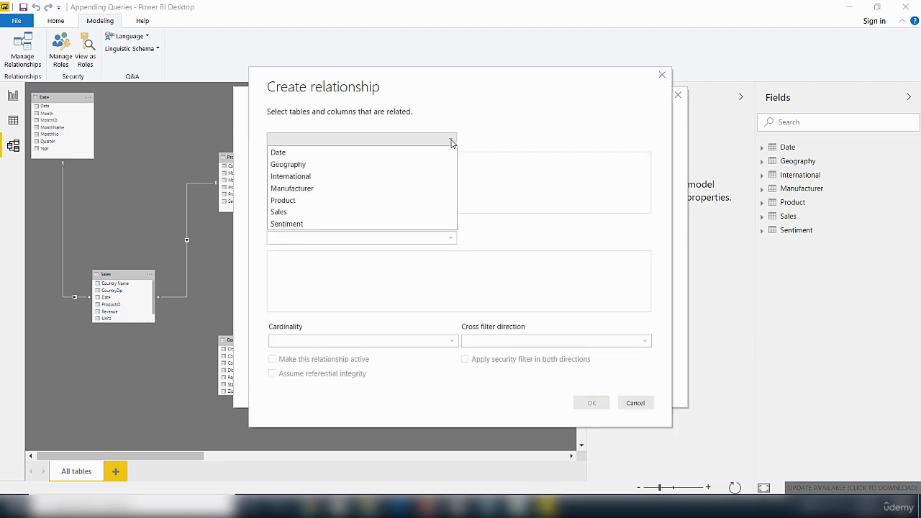
{"action": "left_click", "coordinate": [289, 212]}
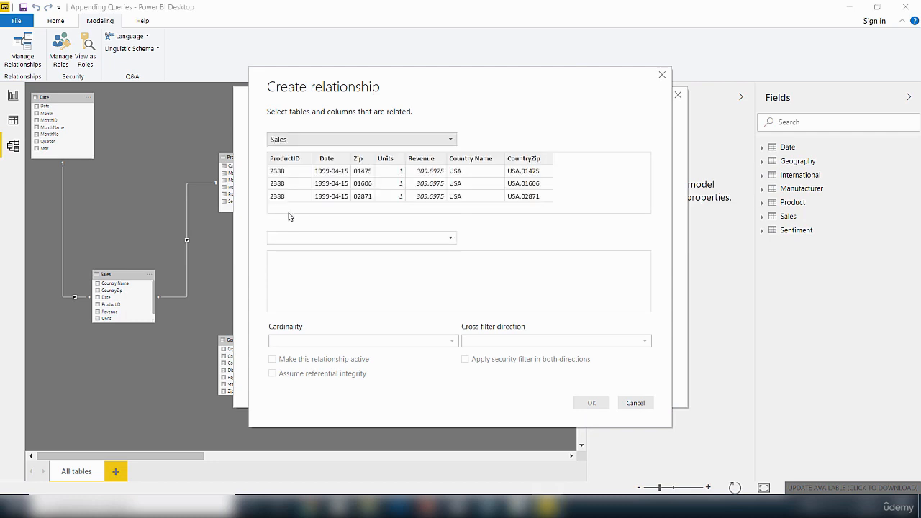
{"action": "left_click", "coordinate": [449, 237]}
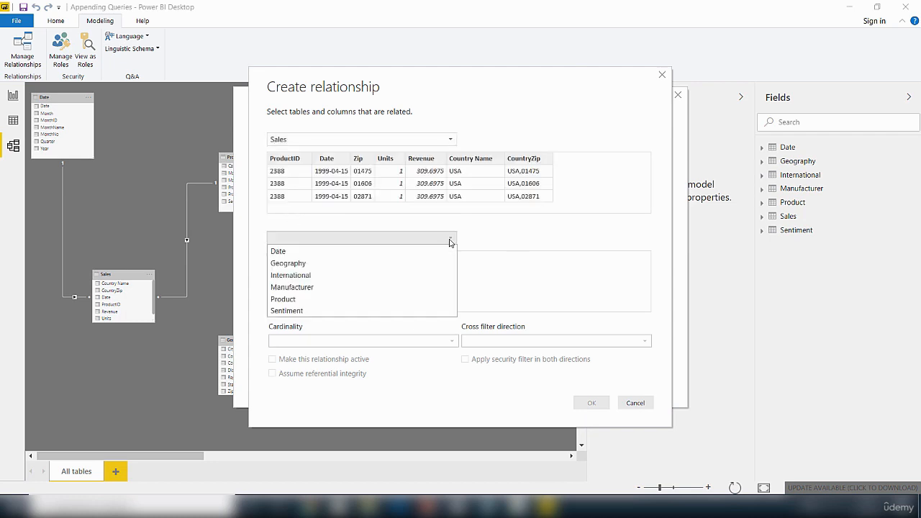
{"action": "left_click", "coordinate": [305, 264]}
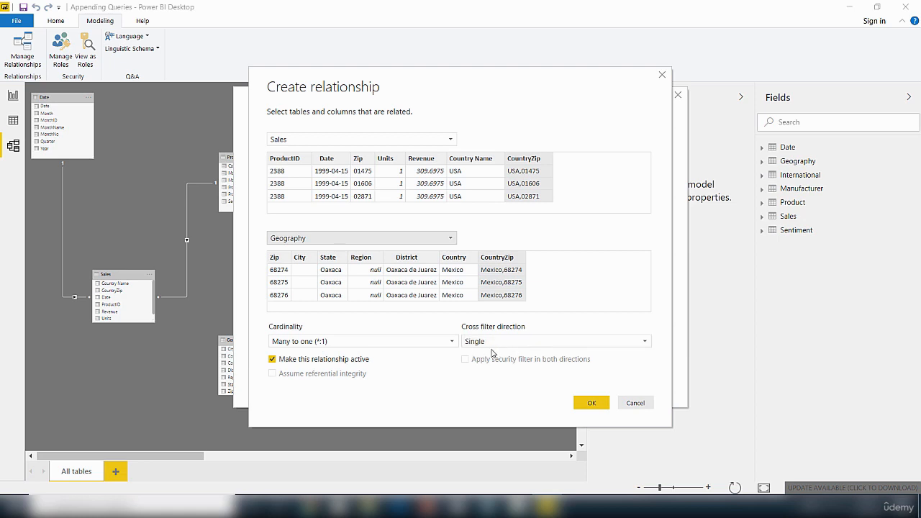
{"action": "left_click", "coordinate": [585, 405]}
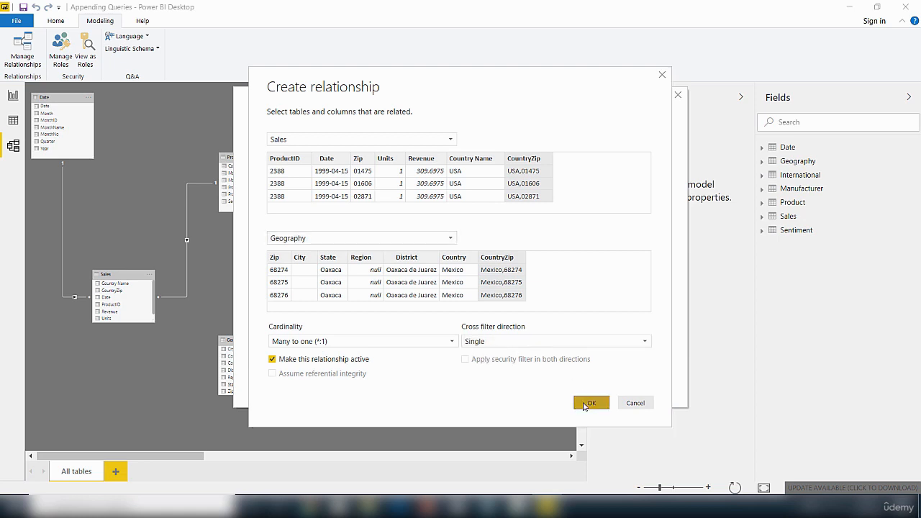
{"action": "left_click", "coordinate": [655, 389]}
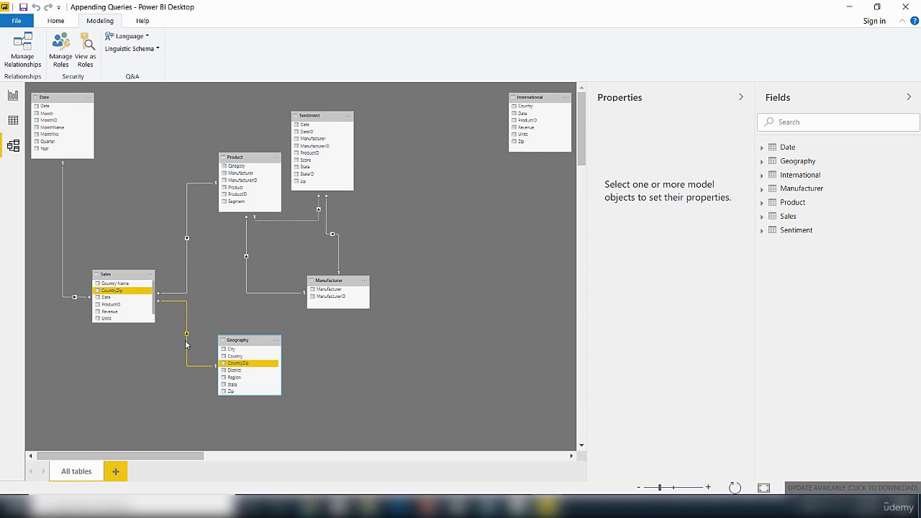
Step: In Report view, build a map of Geography Country sized by Sales Revenue and enlarge it
{"action": "left_click", "coordinate": [13, 95]}
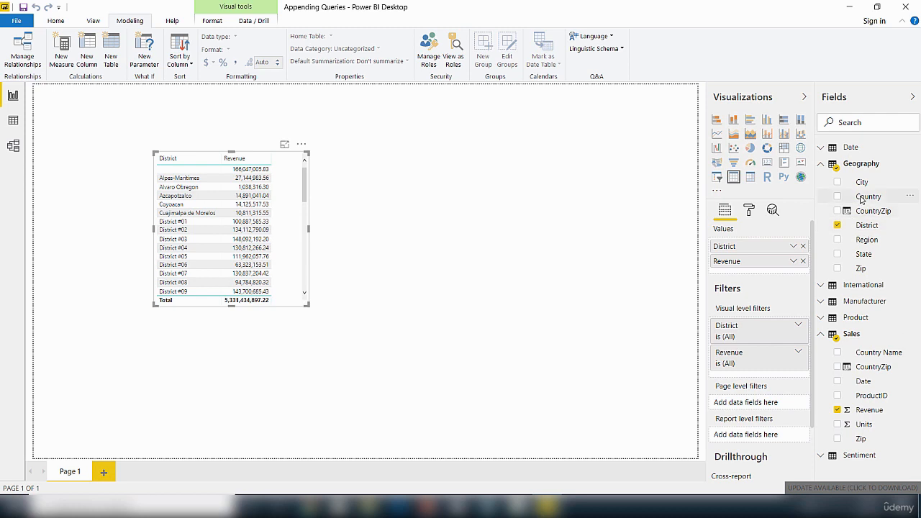
{"action": "left_click_drag", "start_coordinate": [863, 198], "coordinate": [487, 181]}
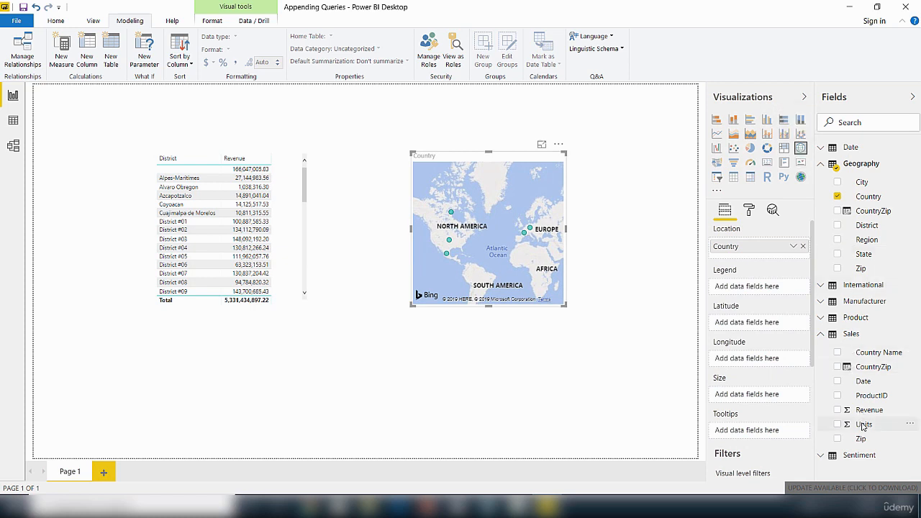
{"action": "left_click_drag", "start_coordinate": [866, 410], "coordinate": [496, 221]}
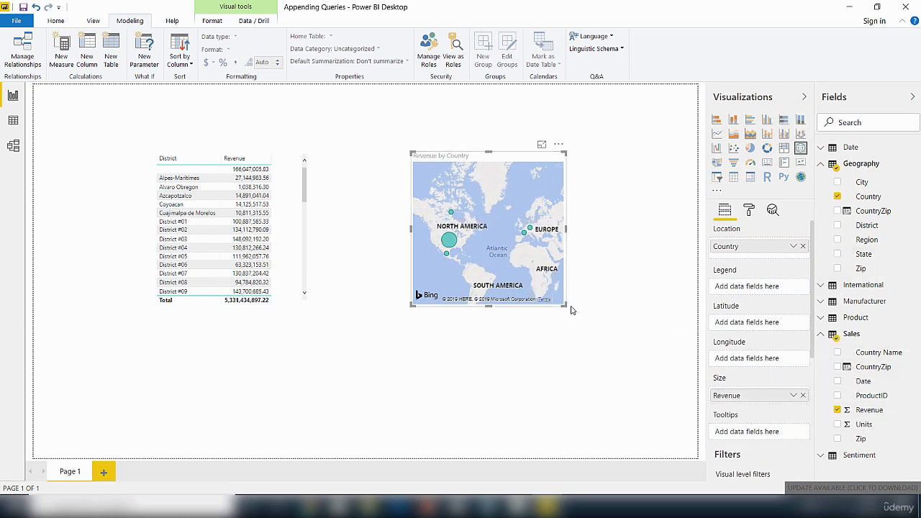
{"action": "left_click_drag", "start_coordinate": [565, 306], "coordinate": [678, 345]}
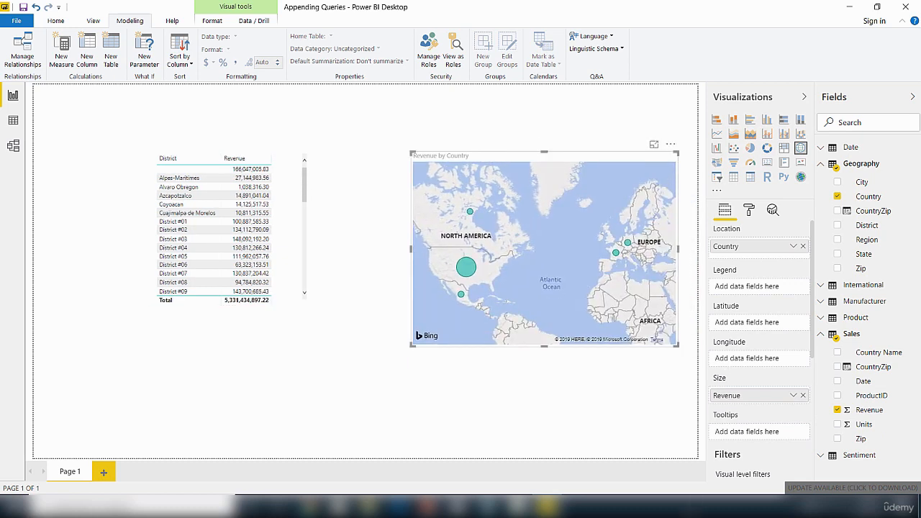